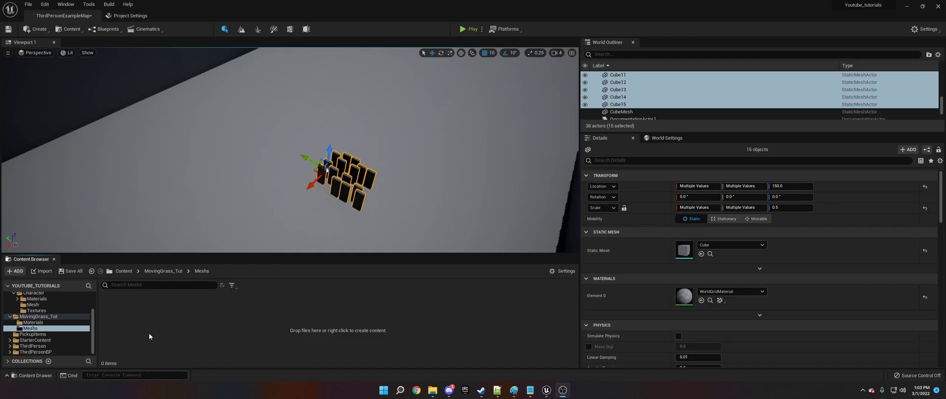
- Create a material named M-movingGrass in the MovingGrass_Tut Materials folder and open it for editing
{"action": "left_click", "coordinate": [34, 322]}
{"action": "right_click", "coordinate": [145, 305]}
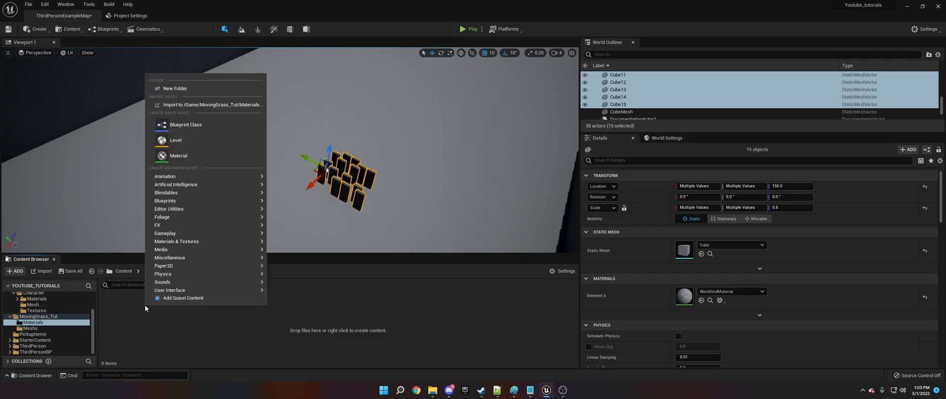
{"action": "left_click", "coordinate": [197, 157]}
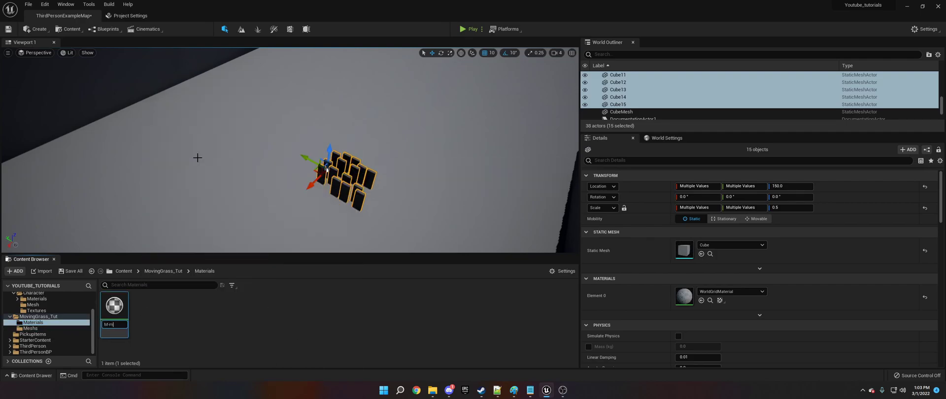
{"action": "type", "text": "M-movingGrass"}
{"action": "key", "text": "Return"}
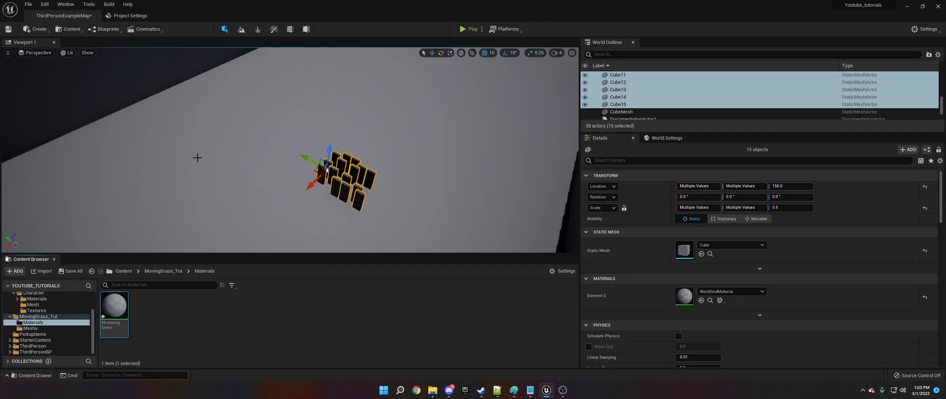
{"action": "double_click", "coordinate": [115, 308]}
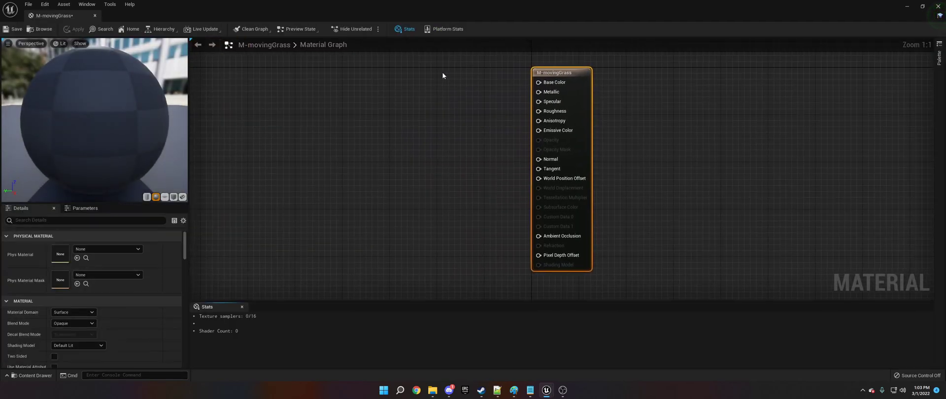
- Add a Constant3Vector node, connect it to Base Color, and set its colour to a medium green of about 0.033, 0.24, 0.049
{"action": "left_click", "coordinate": [421, 78]}
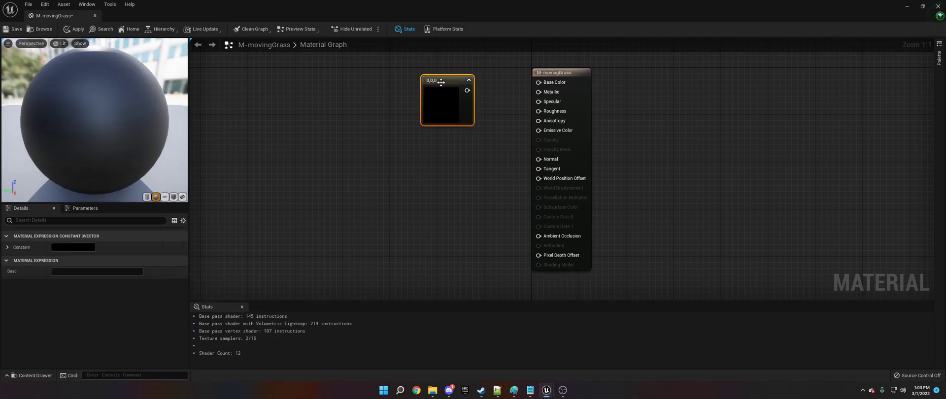
{"action": "left_click_drag", "start_coordinate": [467, 88], "coordinate": [539, 83]}
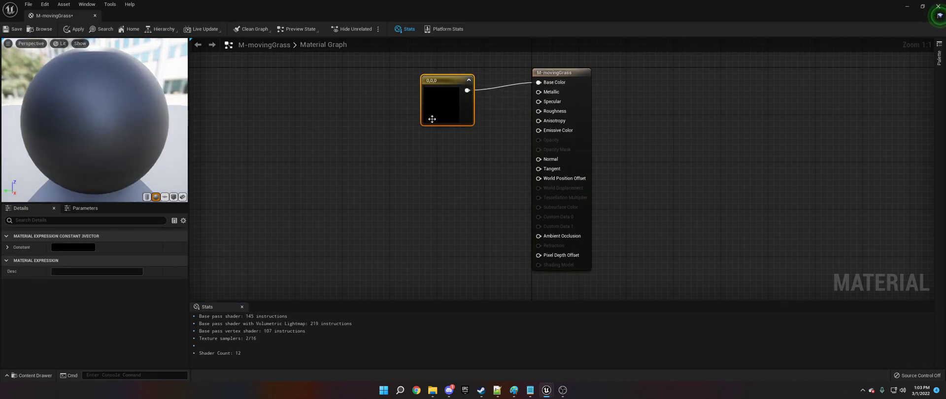
{"action": "left_click", "coordinate": [70, 248]}
{"action": "left_click", "coordinate": [99, 276]}
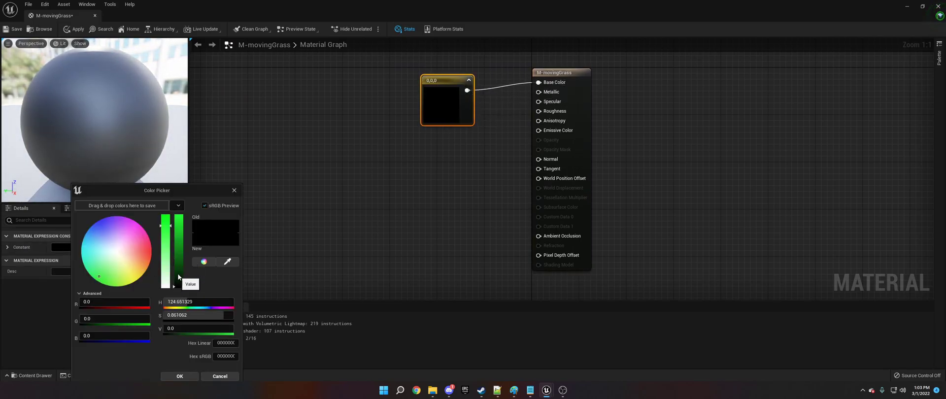
{"action": "left_click_drag", "start_coordinate": [179, 277], "coordinate": [179, 256]}
{"action": "left_click", "coordinate": [179, 376]}
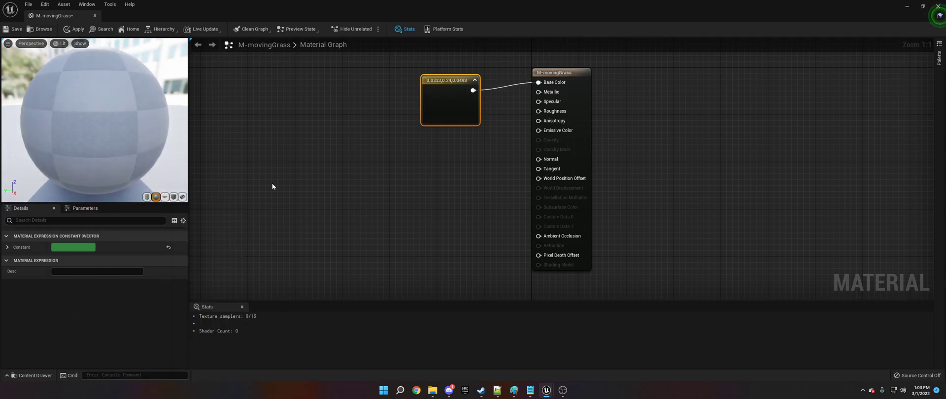
- Add a SimpleGrassWind node to the material graph below the colour node
{"action": "right_click", "coordinate": [322, 179]}
{"action": "type", "text": "simple wind"}
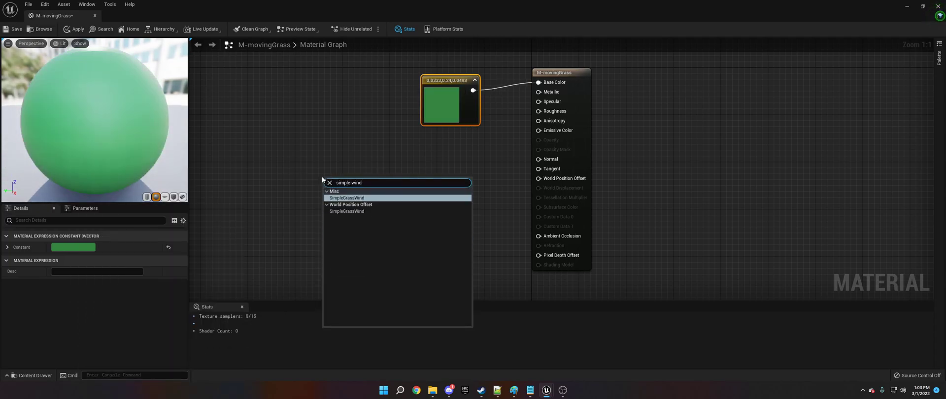
{"action": "key", "text": "Return"}
{"action": "right_click", "coordinate": [274, 175]}
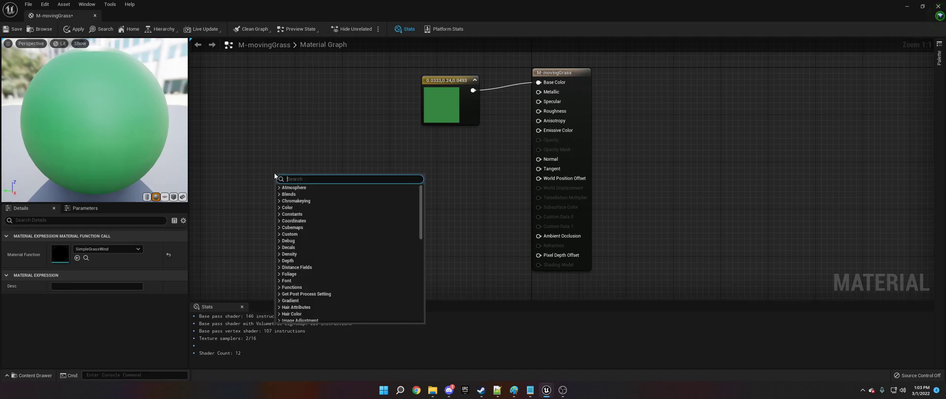
{"action": "type", "text": "grasswind"}
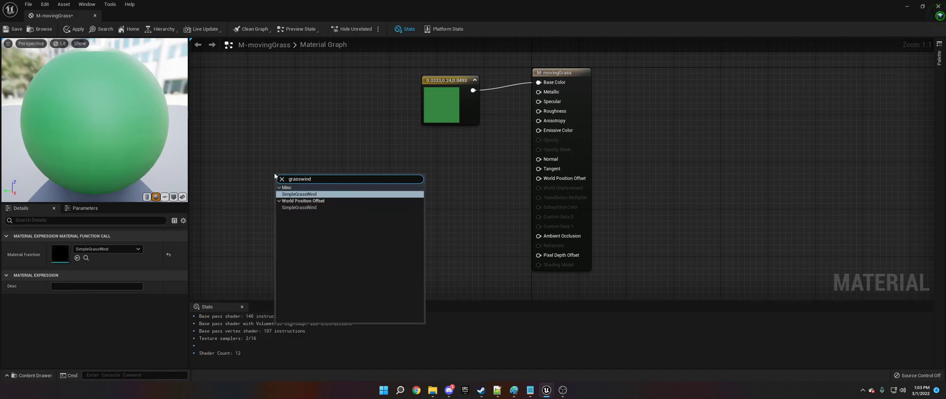
{"action": "left_click", "coordinate": [316, 169]}
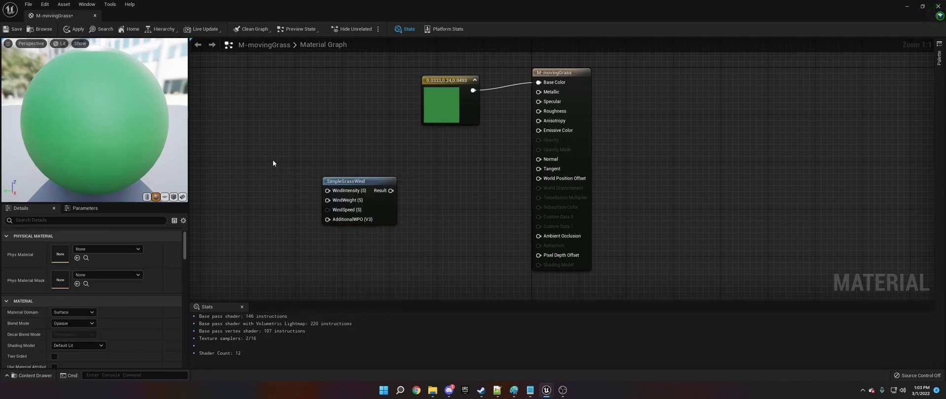
- Add two Constant nodes, connecting one to WindIntensity and the other to both WindWeight and AdditionalWPO of SimpleGrassWind
{"action": "left_click", "coordinate": [256, 166]}
{"action": "left_click", "coordinate": [259, 212]}
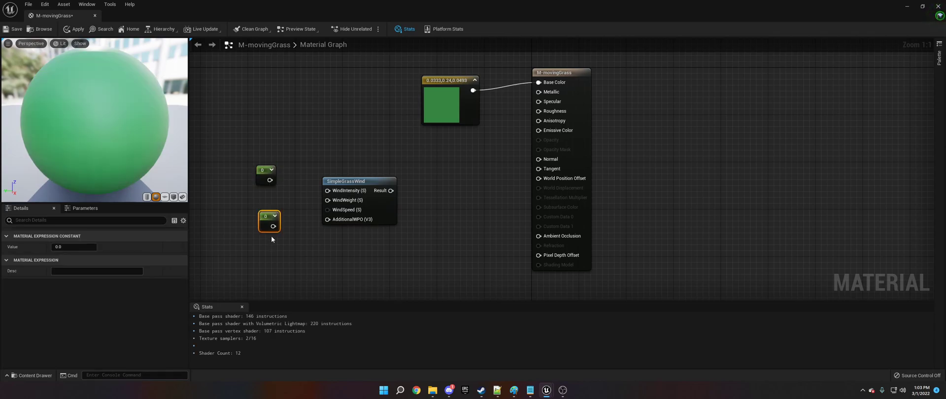
{"action": "left_click", "coordinate": [263, 170]}
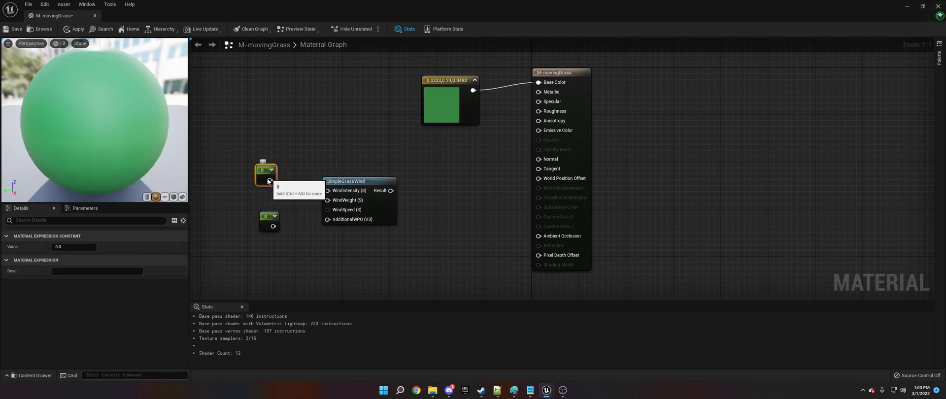
{"action": "left_click_drag", "start_coordinate": [270, 180], "coordinate": [328, 190]}
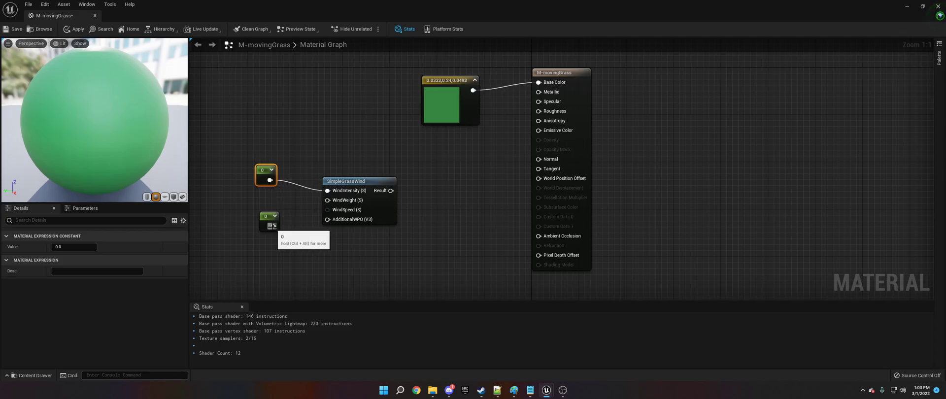
{"action": "left_click_drag", "start_coordinate": [273, 226], "coordinate": [335, 204]}
{"action": "left_click_drag", "start_coordinate": [272, 226], "coordinate": [338, 220]}
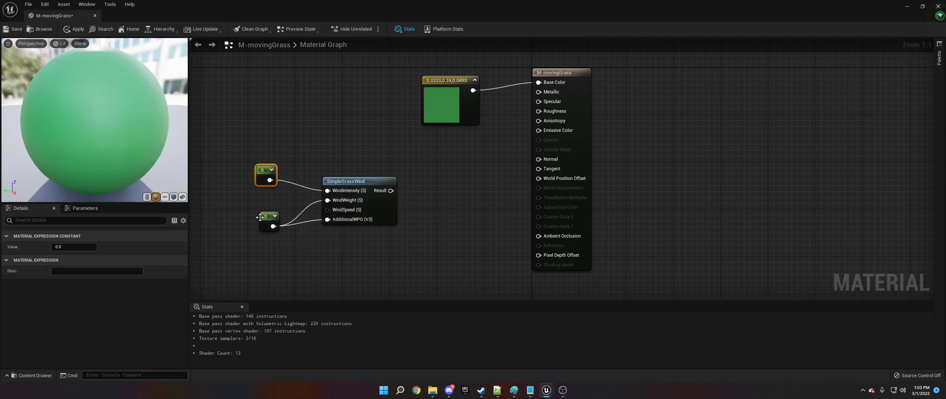
- Set the WindIntensity constant to 0.1 and the constant feeding WindWeight and AdditionalWPO to 0.3
{"action": "left_click", "coordinate": [80, 246]}
{"action": "type", "text": "0"}
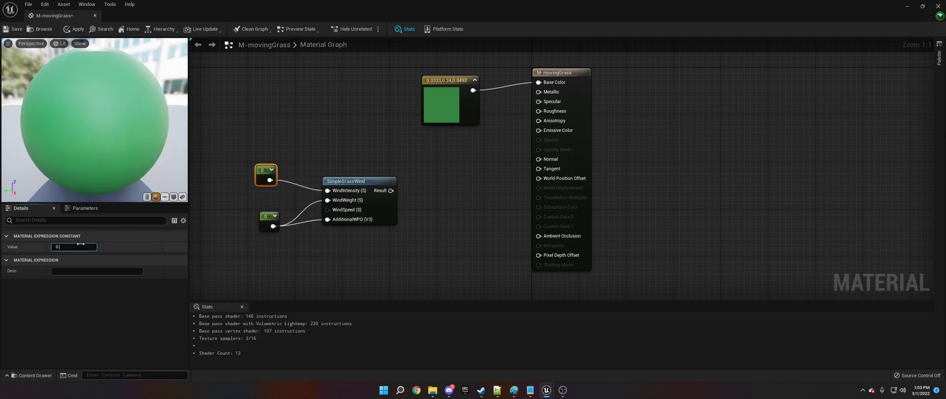
{"action": "type", "text": ".1"}
{"action": "key", "text": "Return"}
{"action": "left_click", "coordinate": [263, 217]}
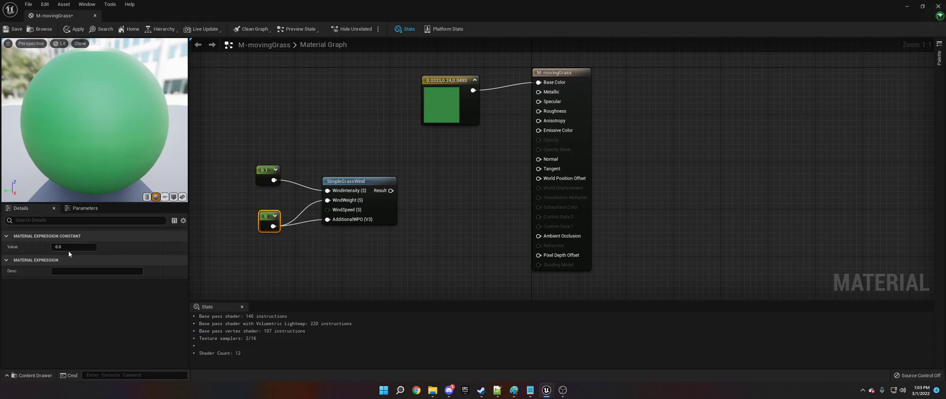
{"action": "left_click", "coordinate": [62, 250]}
{"action": "key", "text": "Return"}
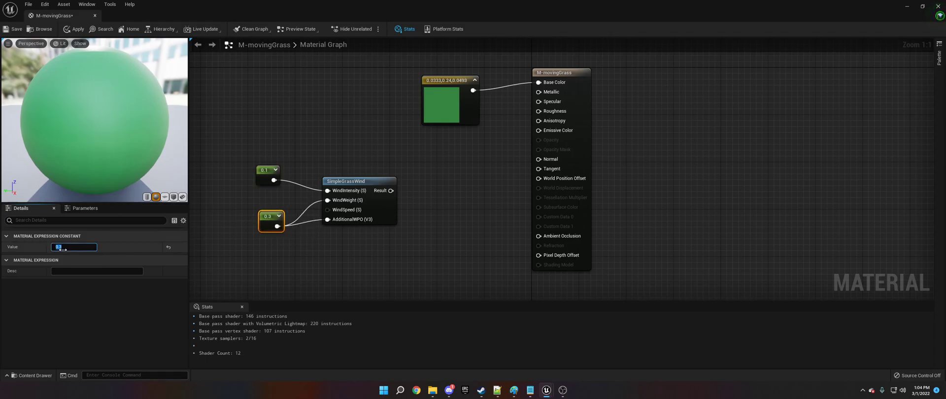
- Connect the SimpleGrassWind result to World Position Offset and apply the material changes
{"action": "left_click", "coordinate": [84, 104]}
{"action": "left_click", "coordinate": [75, 29]}
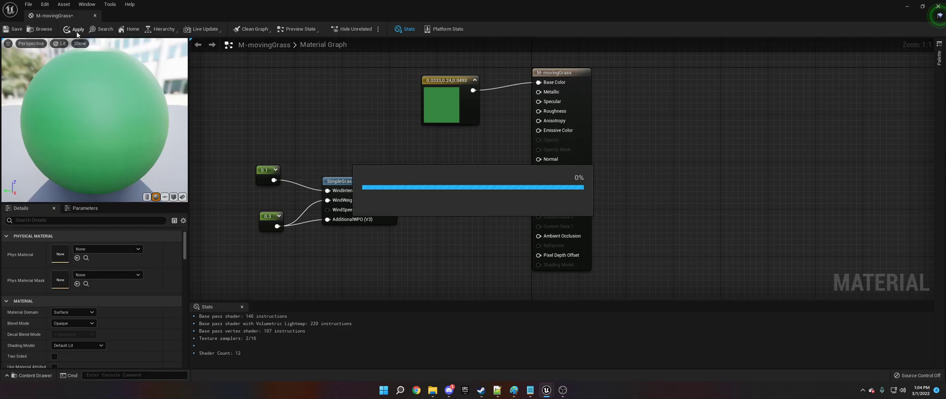
{"action": "left_click_drag", "start_coordinate": [390, 190], "coordinate": [540, 179]}
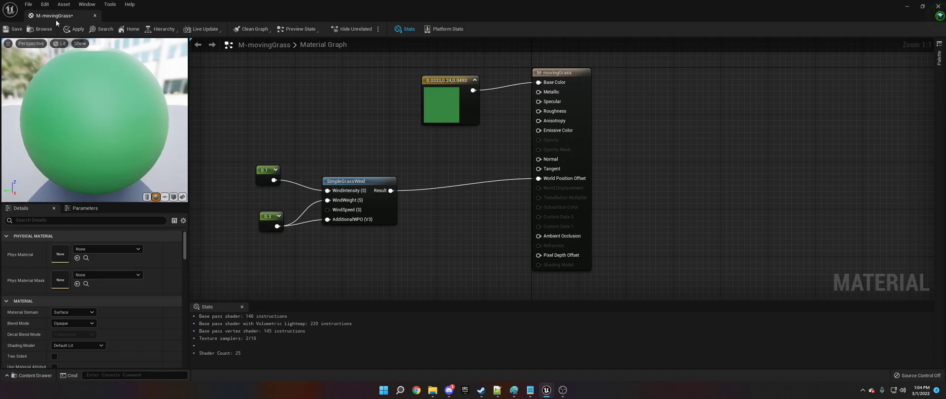
{"action": "left_click", "coordinate": [75, 29]}
- Preview the material on a cube and close the material editor
{"action": "left_click", "coordinate": [173, 197]}
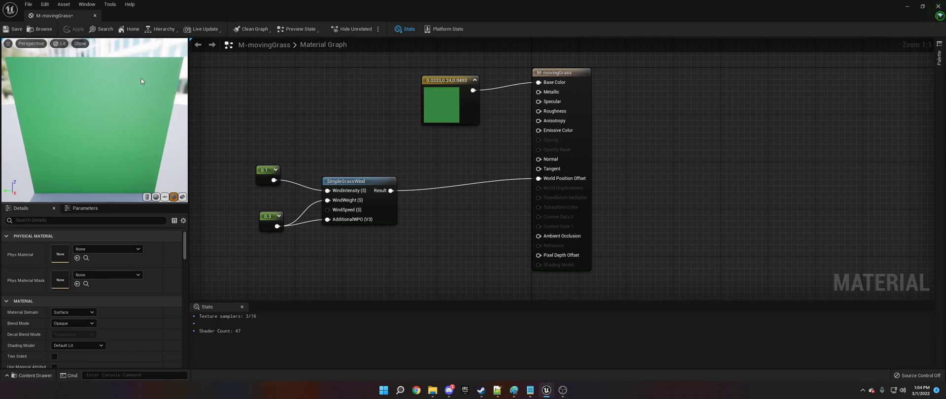
{"action": "left_click", "coordinate": [96, 15]}
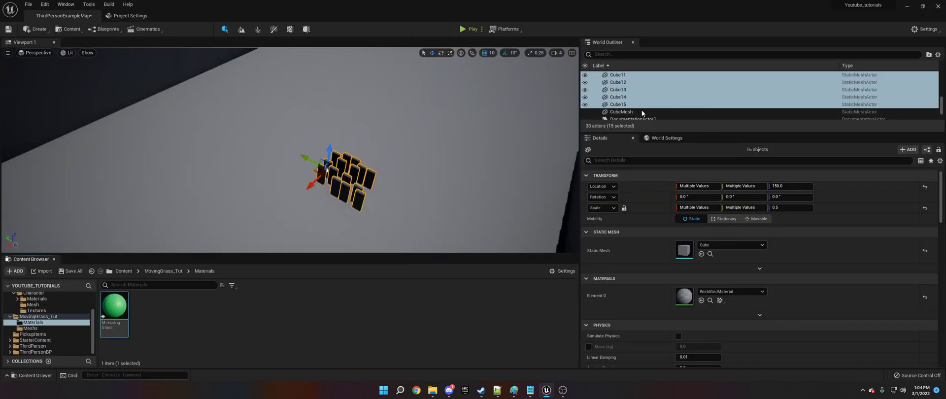
- Assign the M-movingGrass material to Element 0 of the 15 selected cubes
{"action": "left_click", "coordinate": [719, 292]}
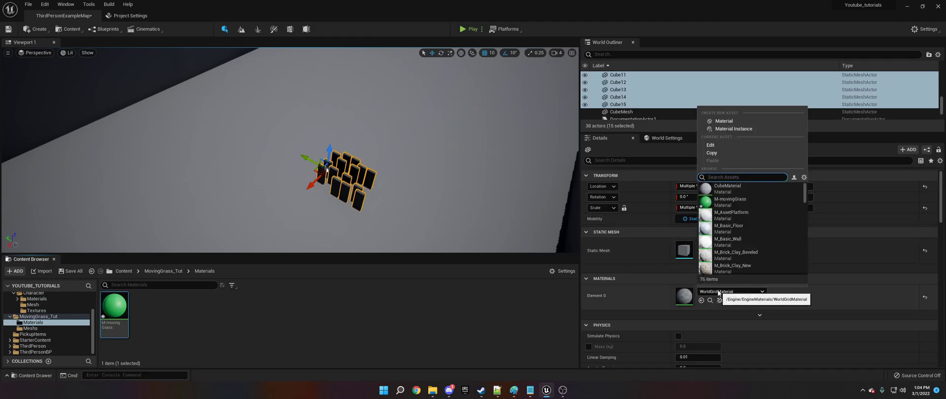
{"action": "type", "text": "M_gras"}
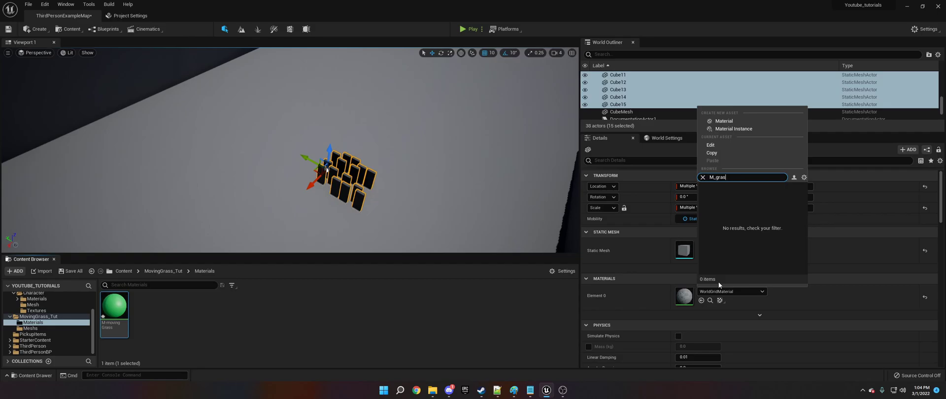
{"action": "key", "text": "BackSpace"}
{"action": "key", "text": "BackSpace"}
{"action": "key", "text": "BackSpace"}
{"action": "key", "text": "BackSpace"}
{"action": "key", "text": "BackSpace"}
{"action": "key", "text": "BackSpace"}
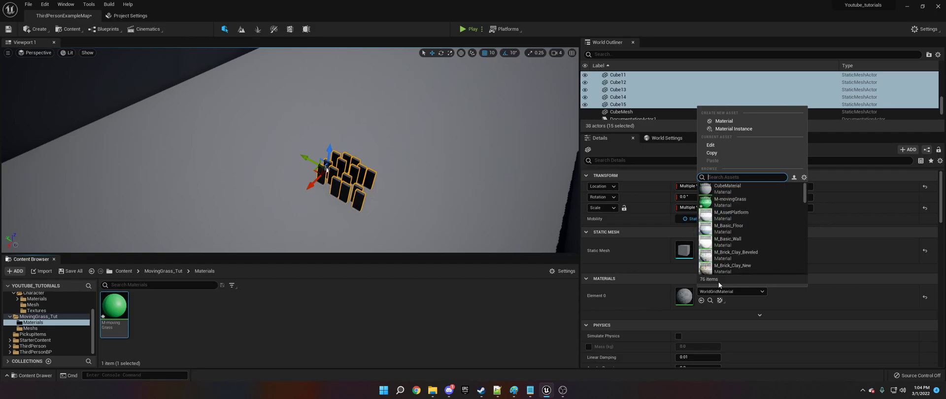
{"action": "type", "text": "grass"}
{"action": "left_click", "coordinate": [731, 189]}
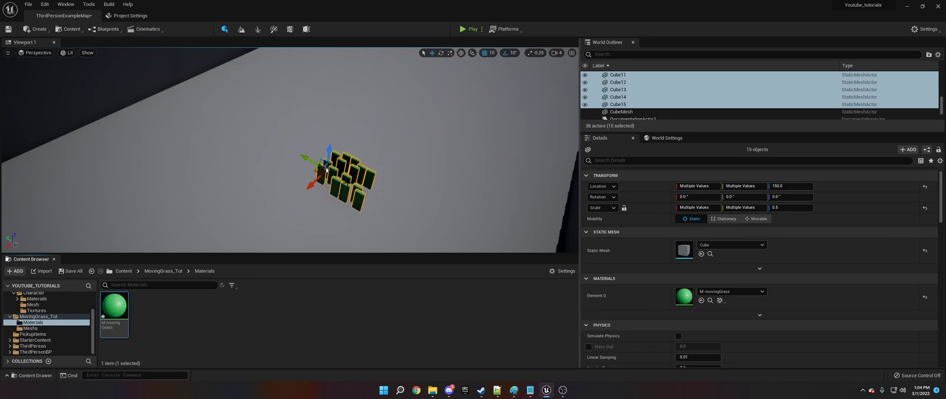
- Convert the selected cubes to one static mesh saved as SM_movingGrass1 in the MovingGrass_Tut Meshs folder
{"action": "right_click", "coordinate": [347, 185]}
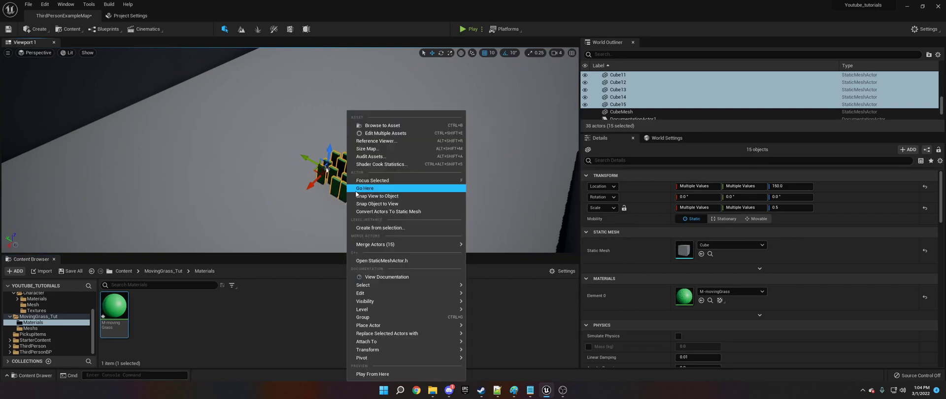
{"action": "left_click", "coordinate": [389, 211]}
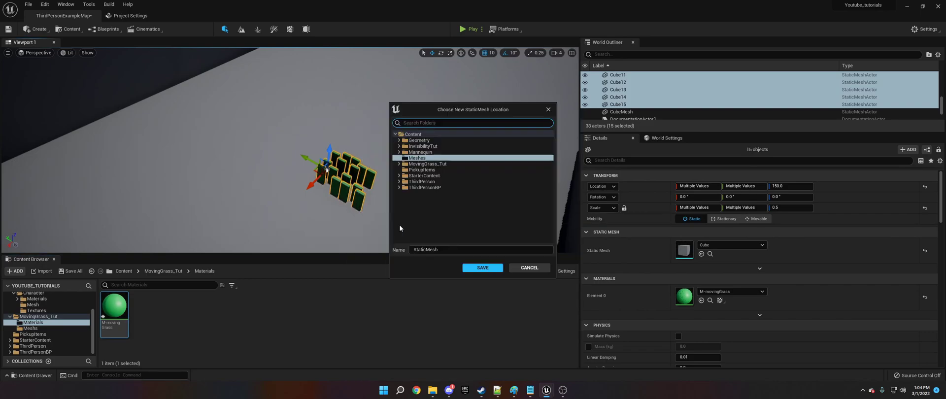
{"action": "left_click", "coordinate": [399, 164]}
{"action": "left_click", "coordinate": [414, 176]}
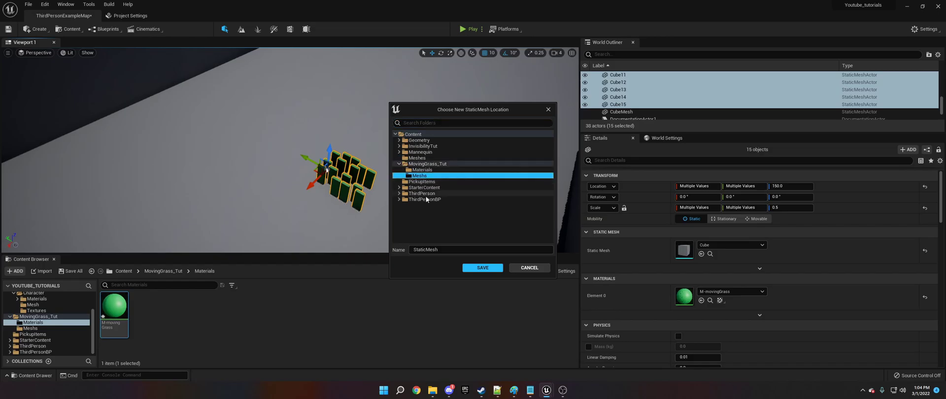
{"action": "left_click", "coordinate": [442, 249]}
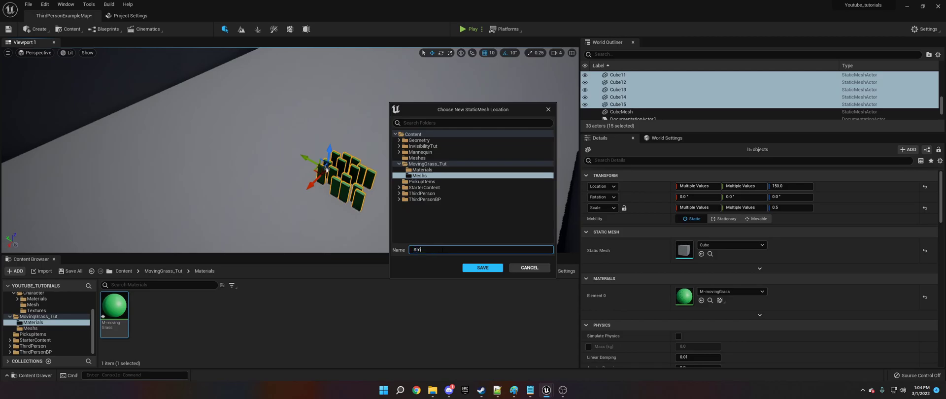
{"action": "type", "text": "Sm-movingGrass1"}
{"action": "key", "text": "Return"}
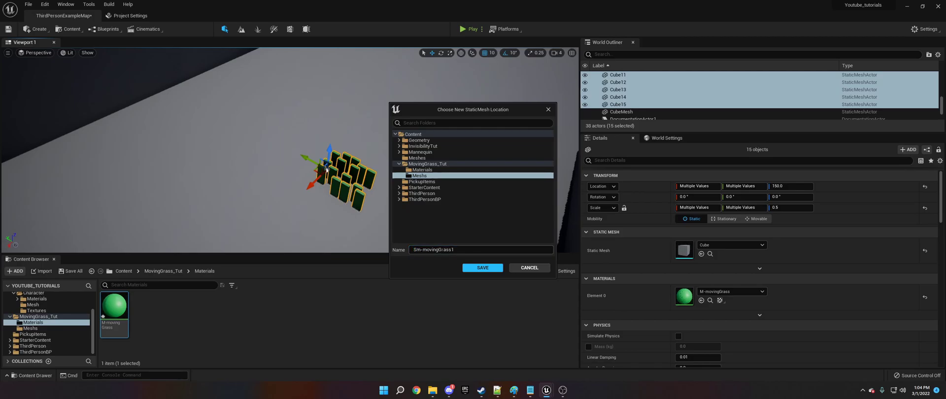
{"action": "left_click", "coordinate": [423, 250]}
{"action": "key", "text": "BackSpace"}
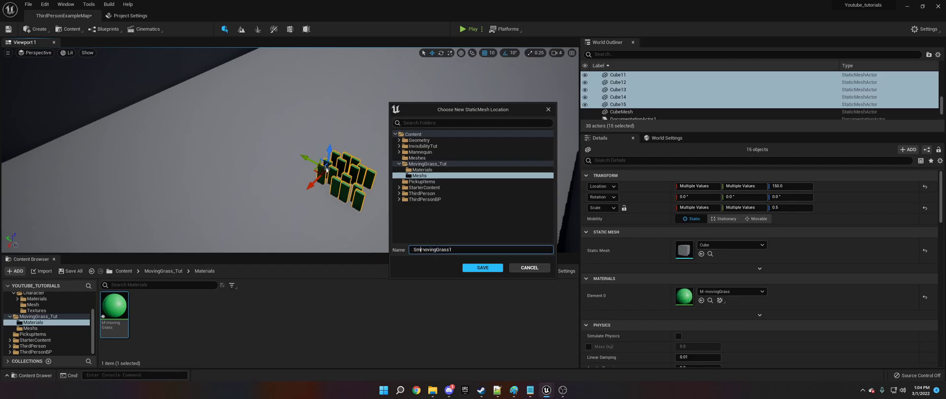
{"action": "key", "text": "BackSpace"}
{"action": "type", "text": "_"}
{"action": "left_click", "coordinate": [489, 269]}
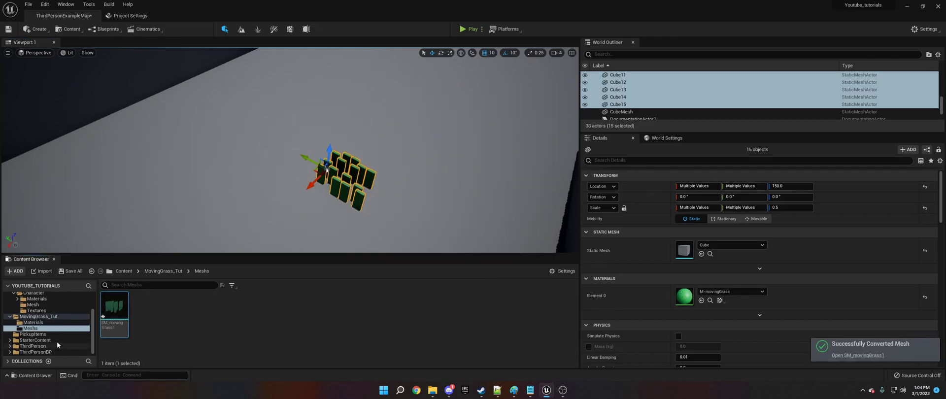
- Duplicate the SM_movingGrass1 mesh as SM_movingGrass2 in the Meshs folder
{"action": "right_click", "coordinate": [116, 327]}
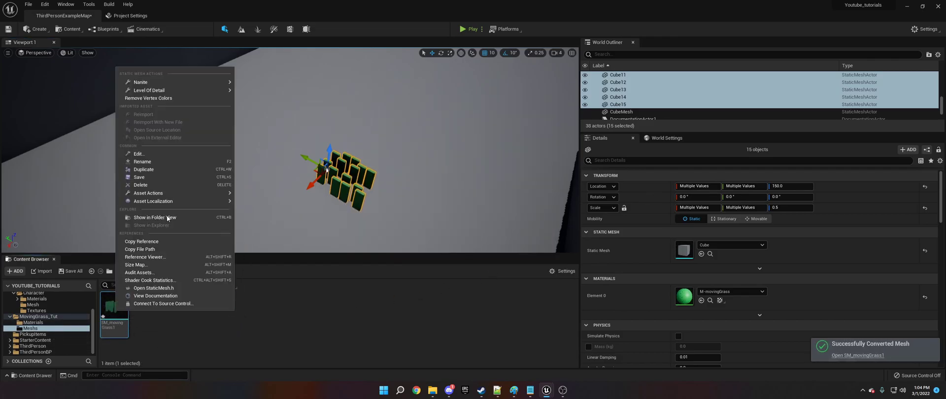
{"action": "left_click", "coordinate": [168, 169]}
{"action": "key", "text": "Return"}
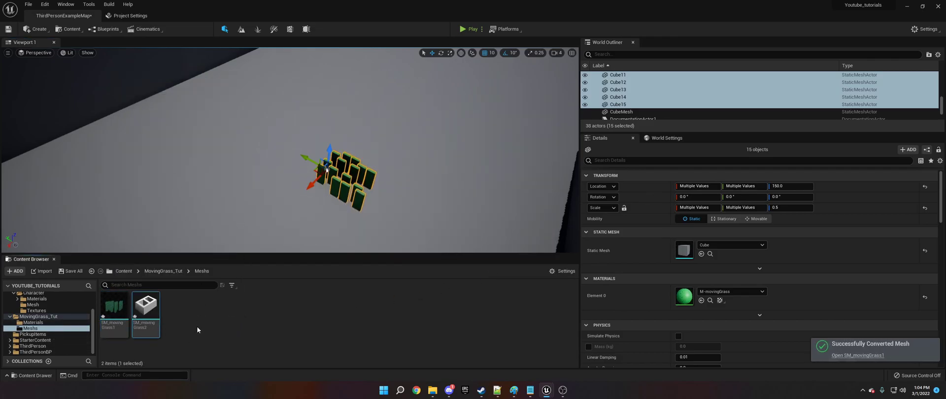
- Switch the level editor to Foliage mode
{"action": "right_click_drag", "start_coordinate": [412, 148], "coordinate": [394, 153]}
{"action": "key", "text": "s"}
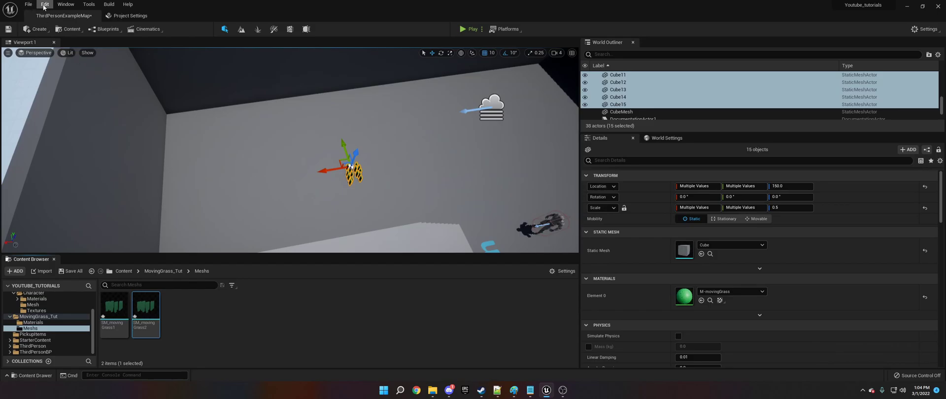
{"action": "left_click", "coordinate": [258, 29]}
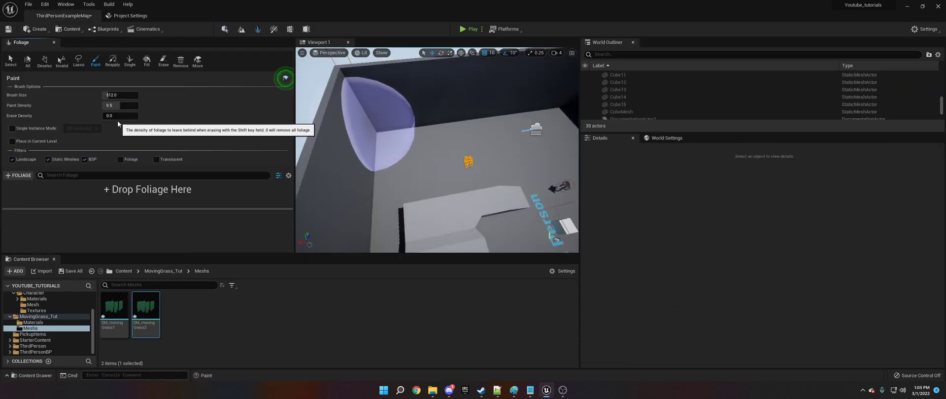
{"action": "left_click", "coordinate": [24, 175]}
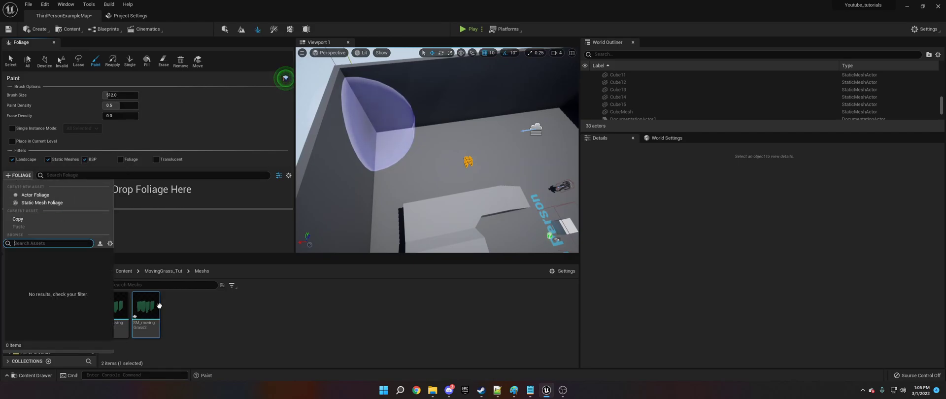
{"action": "left_click", "coordinate": [45, 203]}
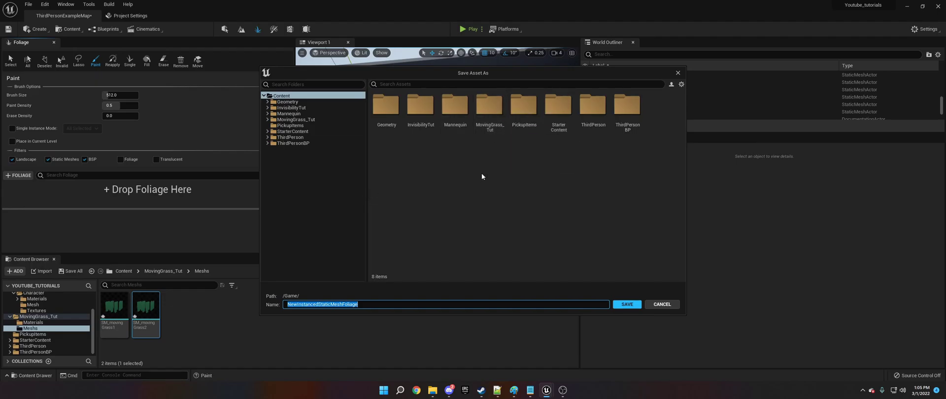
{"action": "double_click", "coordinate": [493, 121]}
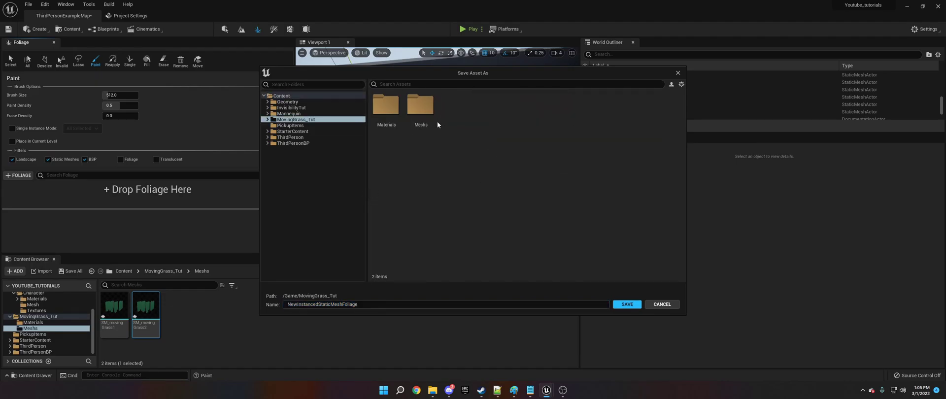
{"action": "double_click", "coordinate": [436, 124]}
{"action": "left_click", "coordinate": [389, 118]}
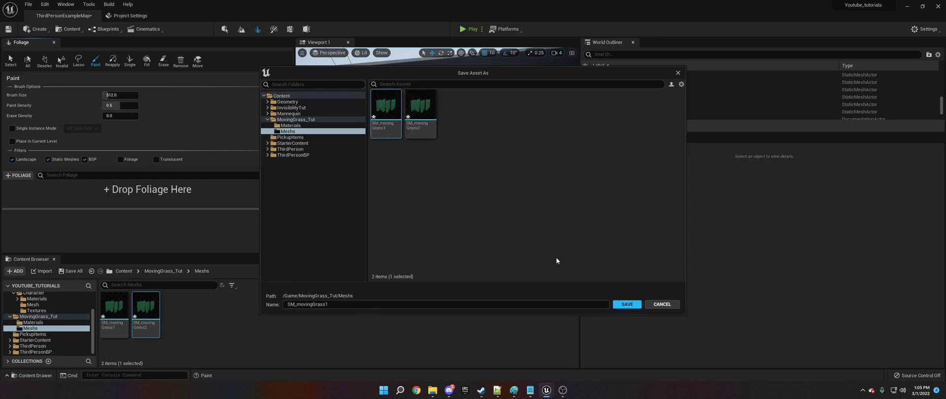
{"action": "left_click", "coordinate": [426, 131]}
{"action": "left_click", "coordinate": [623, 303]}
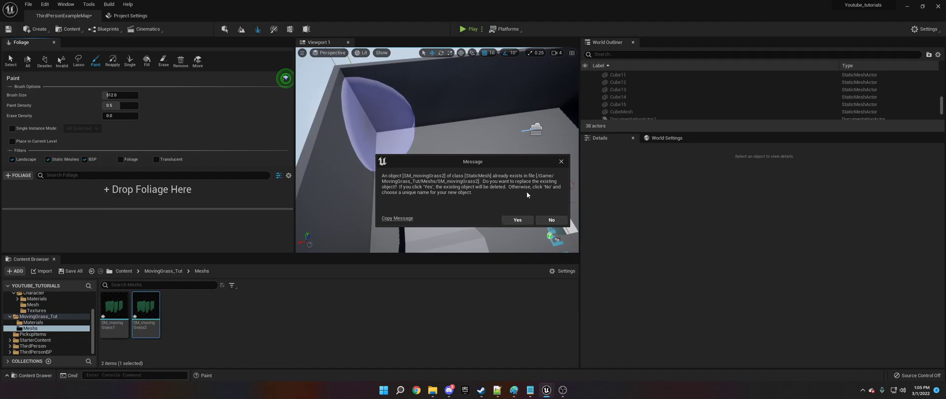
{"action": "left_click", "coordinate": [551, 220]}
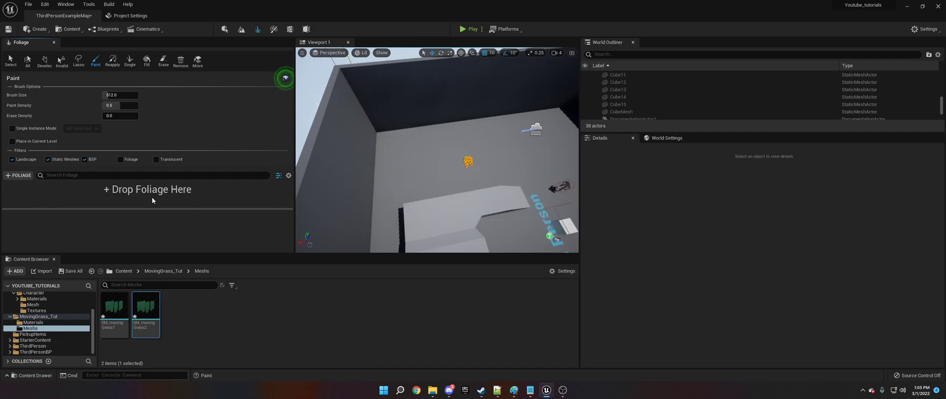
- Create a Static Mesh Foliage asset in MovingGrass_Tut/Meshs named SM_movingGrass2, replacing the existing mesh of that name
{"action": "left_click", "coordinate": [19, 176]}
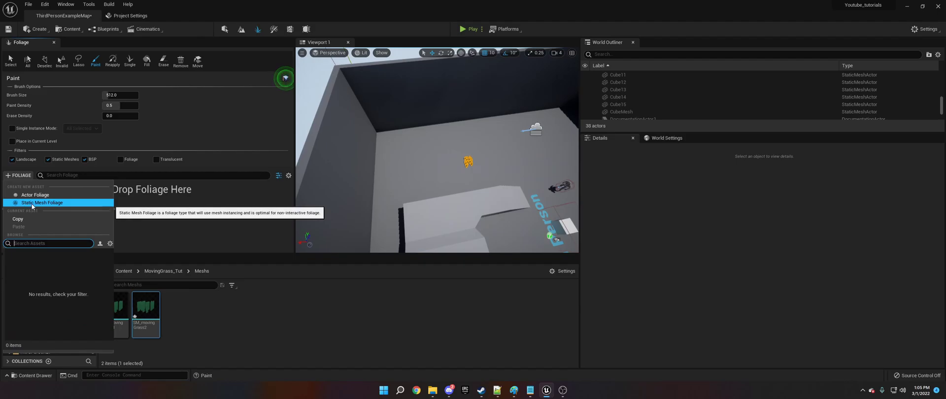
{"action": "left_click", "coordinate": [32, 205]}
{"action": "double_click", "coordinate": [490, 118]}
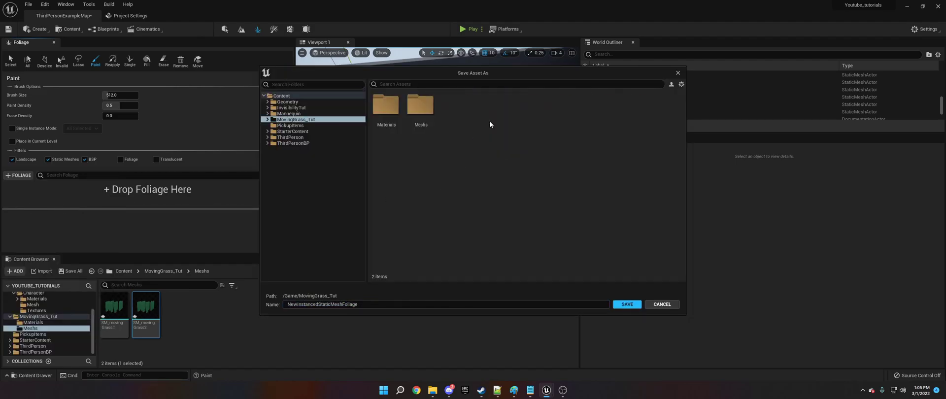
{"action": "double_click", "coordinate": [419, 109]}
{"action": "double_click", "coordinate": [420, 127]}
{"action": "left_click", "coordinate": [525, 222]}
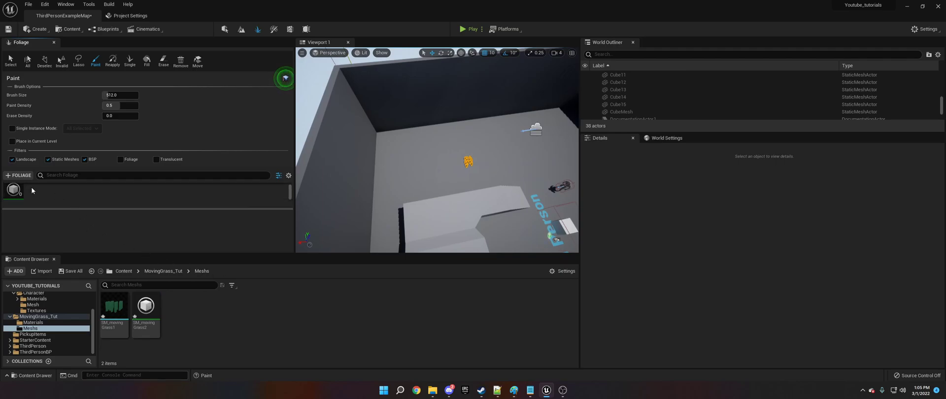
- Select the SM_movingGrass2 foliage type and paint it once onto the room's floor beside the original cubes
{"action": "left_click", "coordinate": [8, 190]}
{"action": "left_click", "coordinate": [427, 165]}
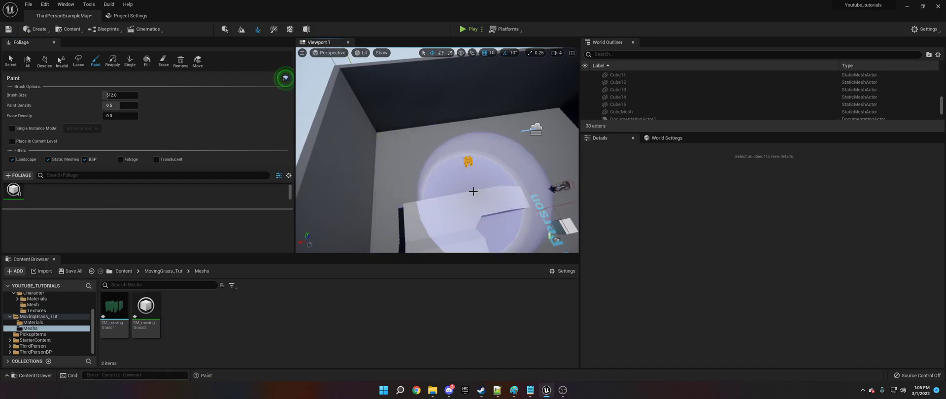
{"action": "key", "text": "w"}
{"action": "right_click_drag", "start_coordinate": [473, 190], "coordinate": [427, 206]}
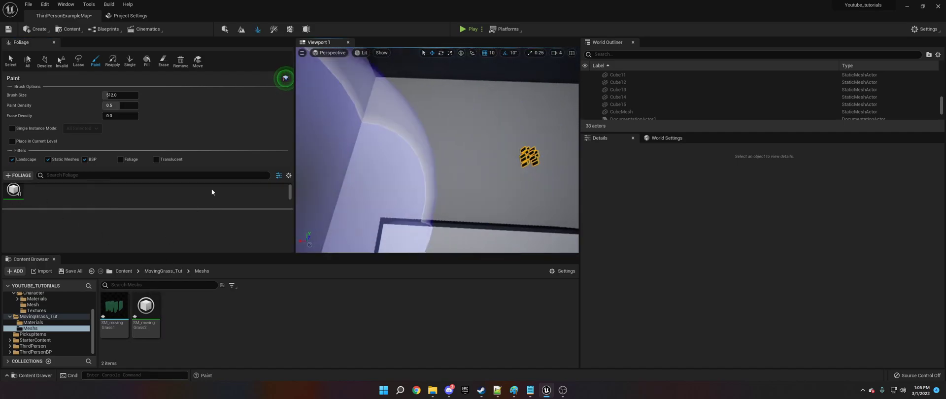
- Assign SM_movingGrass1 as the mesh of the SM_movingGrass2 foliage type
{"action": "left_click", "coordinate": [16, 192]}
{"action": "left_click", "coordinate": [134, 229]}
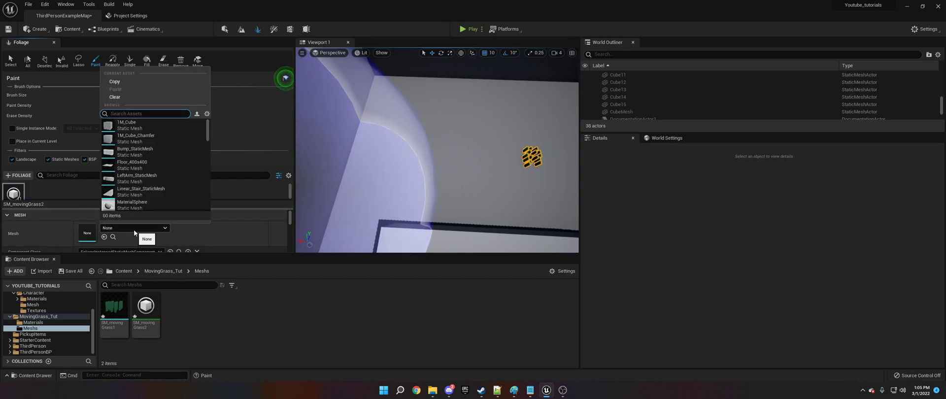
{"action": "type", "text": "moving grass"}
{"action": "left_click", "coordinate": [142, 123]}
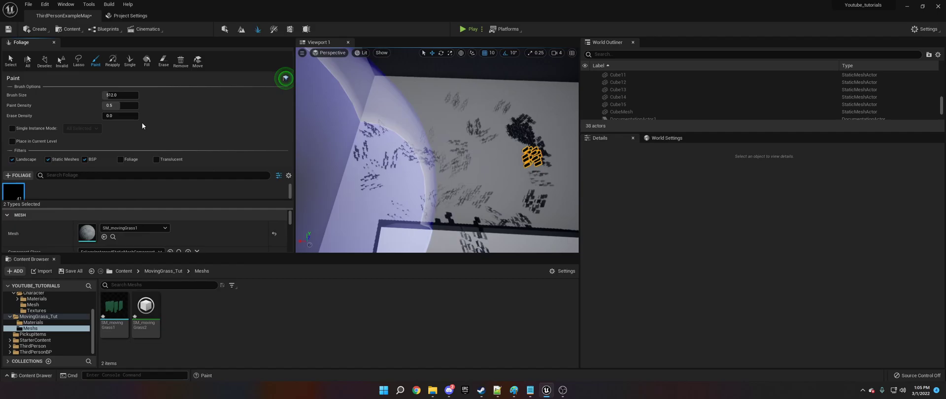
- Examine the painted grass clumps on the floor up close for wind movement
{"action": "key", "text": "w"}
{"action": "right_click_drag", "start_coordinate": [488, 147], "coordinate": [532, 88]}
{"action": "mouse_move", "coordinate": [513, 159]}
{"action": "right_mouse_down"}
{"action": "mouse_move", "coordinate": [525, 148]}
{"action": "mouse_move", "coordinate": [520, 170]}
{"action": "mouse_move", "coordinate": [502, 182]}
{"action": "mouse_move", "coordinate": [513, 158]}
{"action": "right_mouse_up"}
{"action": "key", "text": "s"}
{"action": "left_click_drag", "start_coordinate": [513, 155], "coordinate": [537, 146]}
{"action": "mouse_move", "coordinate": [537, 147]}
{"action": "right_mouse_down"}
{"action": "mouse_move", "coordinate": [544, 163]}
{"action": "mouse_move", "coordinate": [529, 157]}
{"action": "mouse_move", "coordinate": [537, 150]}
{"action": "mouse_move", "coordinate": [523, 172]}
{"action": "mouse_move", "coordinate": [471, 165]}
{"action": "mouse_move", "coordinate": [480, 174]}
{"action": "right_mouse_up"}
{"action": "key", "text": "w"}
{"action": "key", "text": "s"}
{"action": "key", "text": "w"}
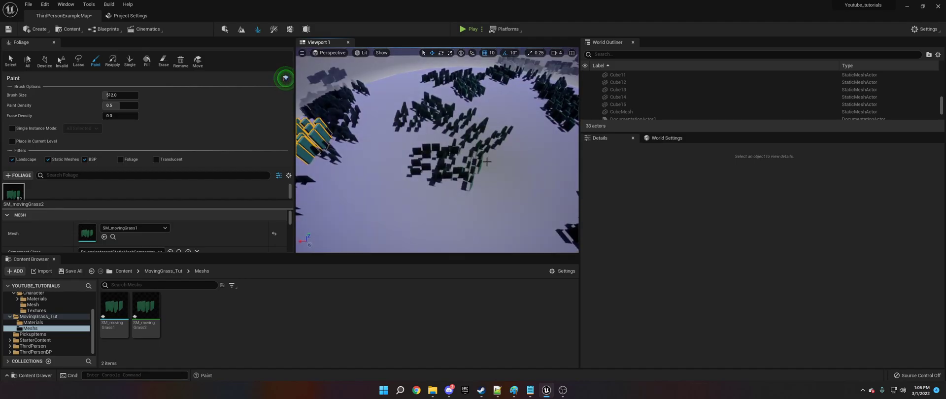
- Set the constant feeding WindIntensity in the M-movingGrass material to 1, apply the change and close the material editor
{"action": "left_click", "coordinate": [33, 322]}
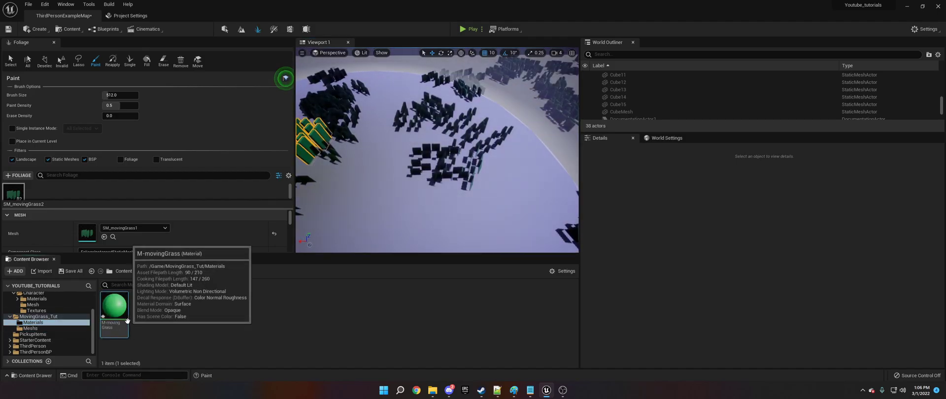
{"action": "double_click", "coordinate": [114, 306]}
{"action": "double_click", "coordinate": [268, 173]}
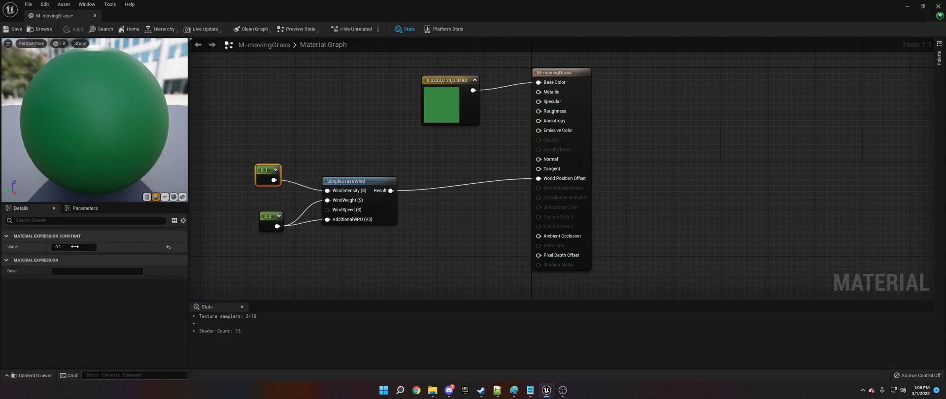
{"action": "type", "text": "1"}
{"action": "key", "text": "Return"}
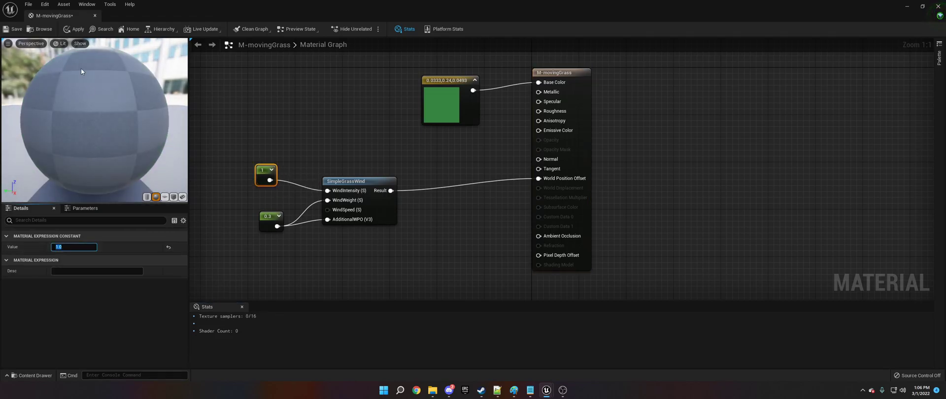
{"action": "left_click", "coordinate": [71, 27]}
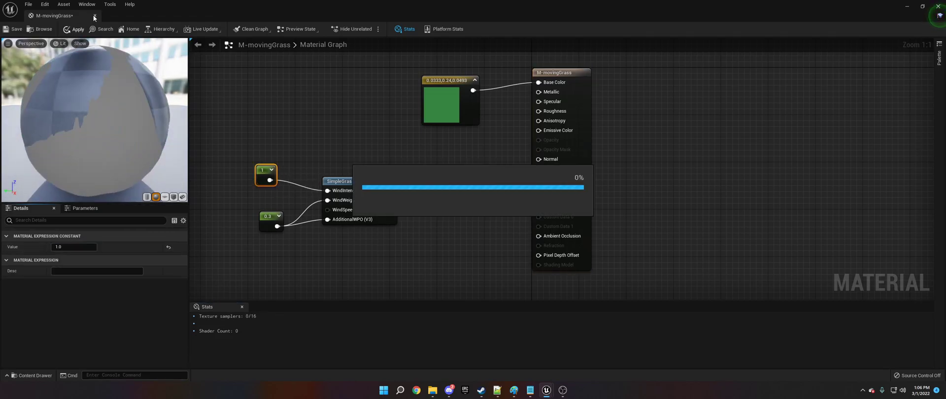
{"action": "left_click", "coordinate": [94, 17]}
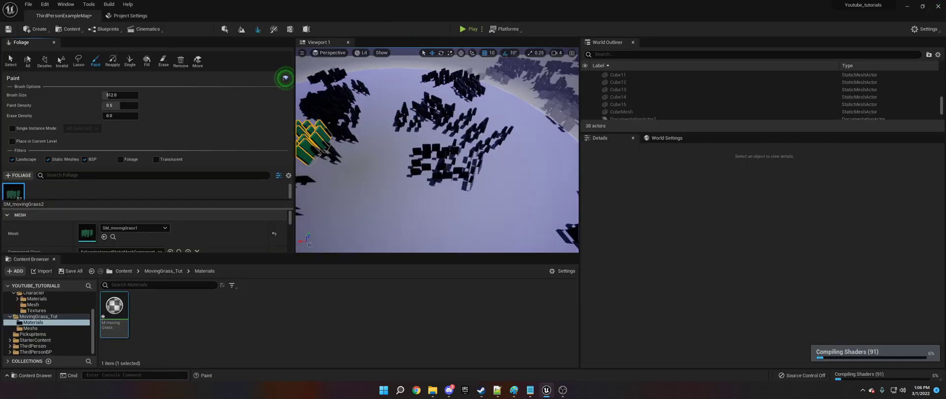
- Examine how the painted grass moves with the stronger wind intensity from several viewpoints in the room
{"action": "right_click_drag", "start_coordinate": [437, 150], "coordinate": [383, 114]}
{"action": "key", "text": "w"}
{"action": "key", "text": "w"}
{"action": "right_click_drag", "start_coordinate": [285, 79], "coordinate": [284, 78]}
{"action": "key", "text": "s"}
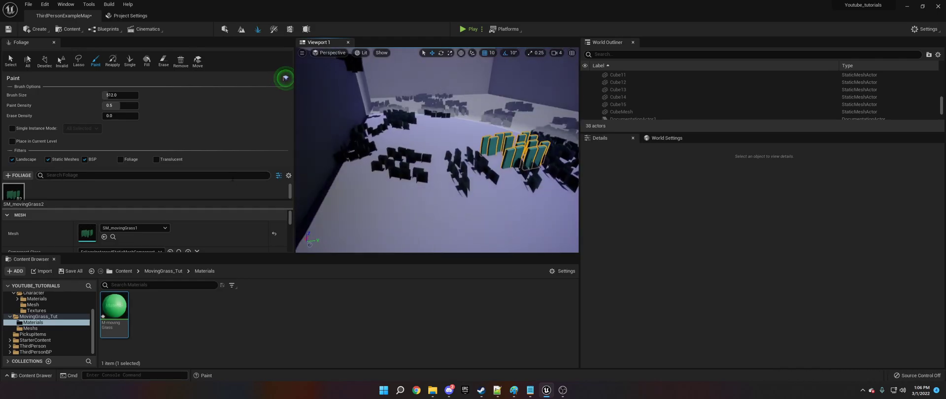